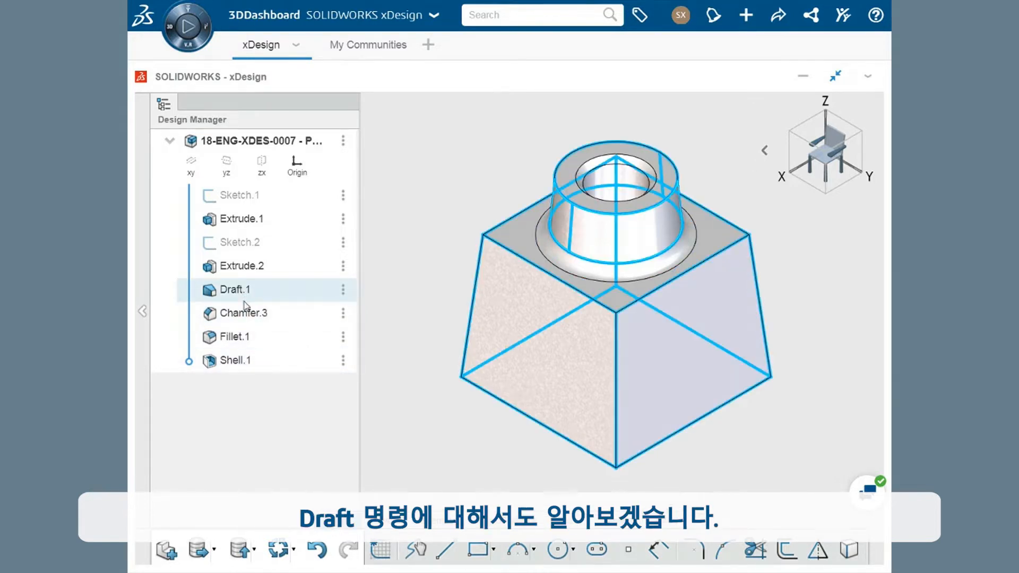
left_click(245, 361)
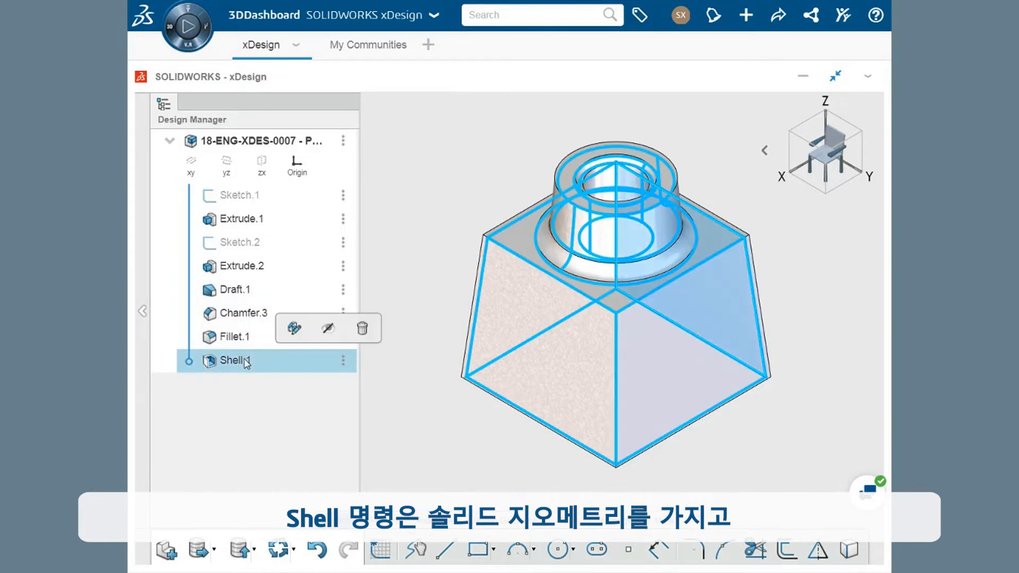
mouse_move(432, 438)
middle_mouse_down()
mouse_move(428, 221)
mouse_move(466, 251)
mouse_move(431, 257)
mouse_move(423, 282)
mouse_move(437, 350)
mouse_move(425, 428)
middle_mouse_up()
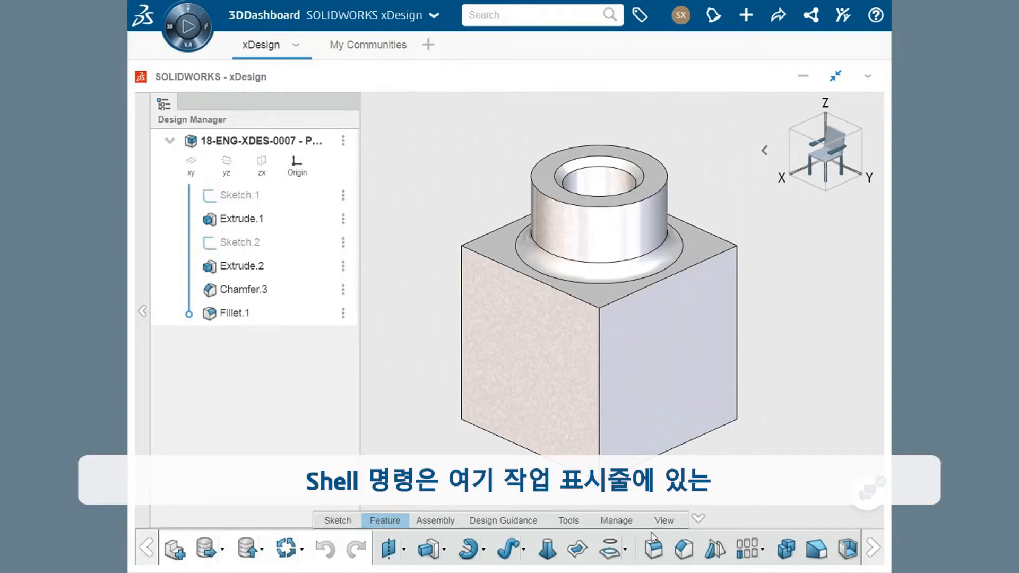
Start an inward Shell and choose the block's bottom face as the face to remove.
scroll(754, 550, "down", 3)
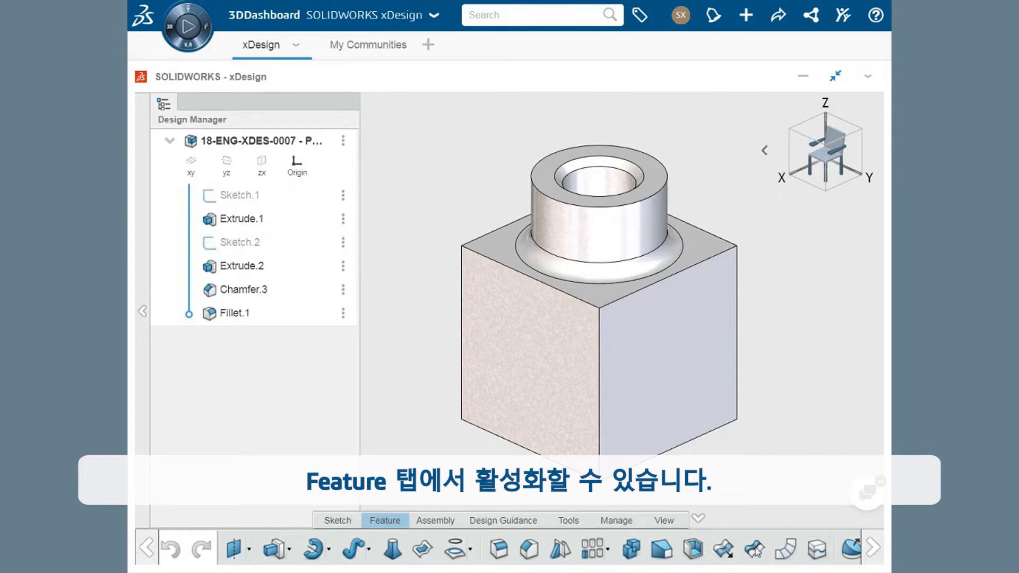
left_click(694, 550)
middle_click_drag(552, 376, 689, 407, "ctrl")
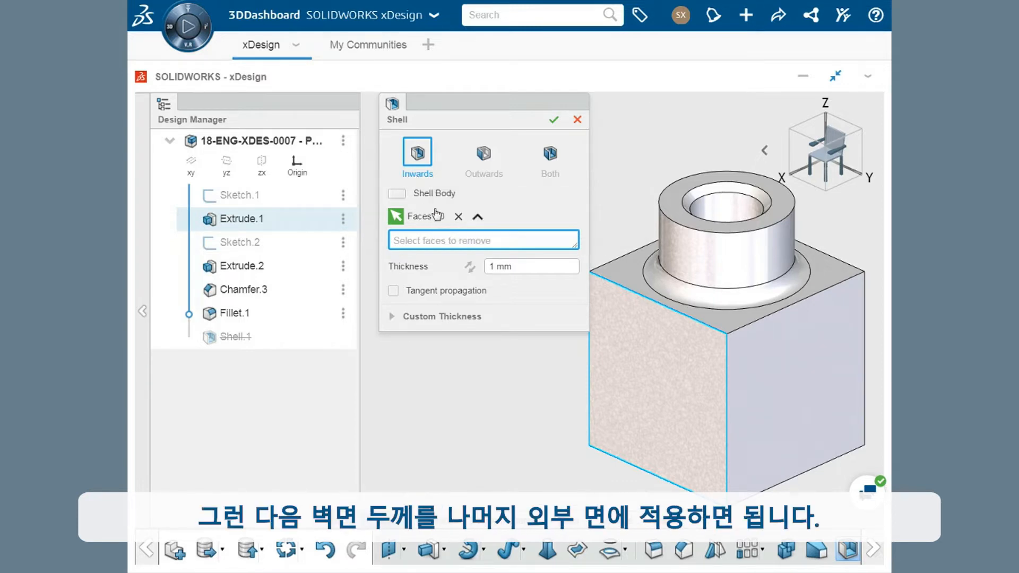
middle_click_drag(588, 455, 560, 330)
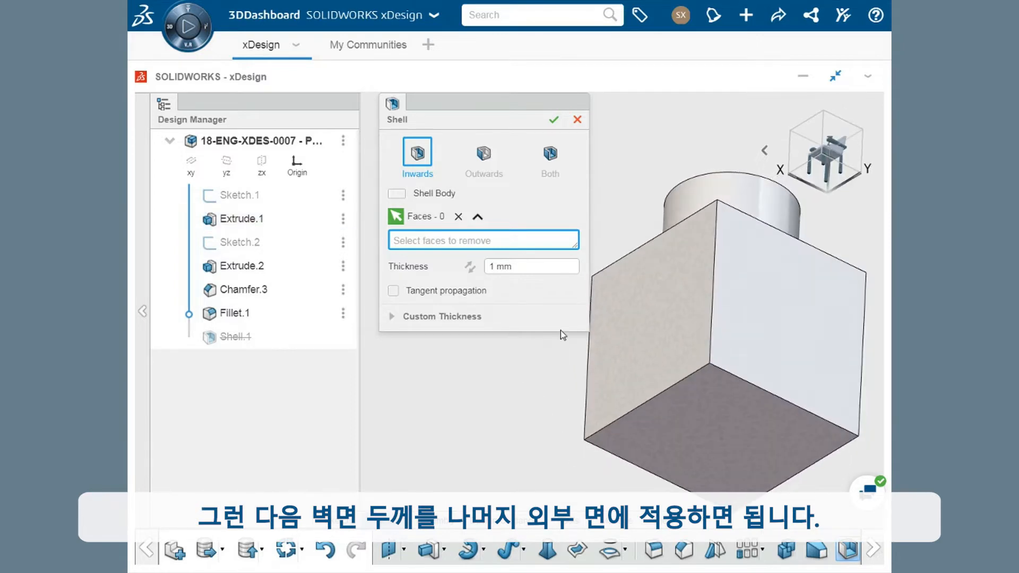
left_click(692, 421)
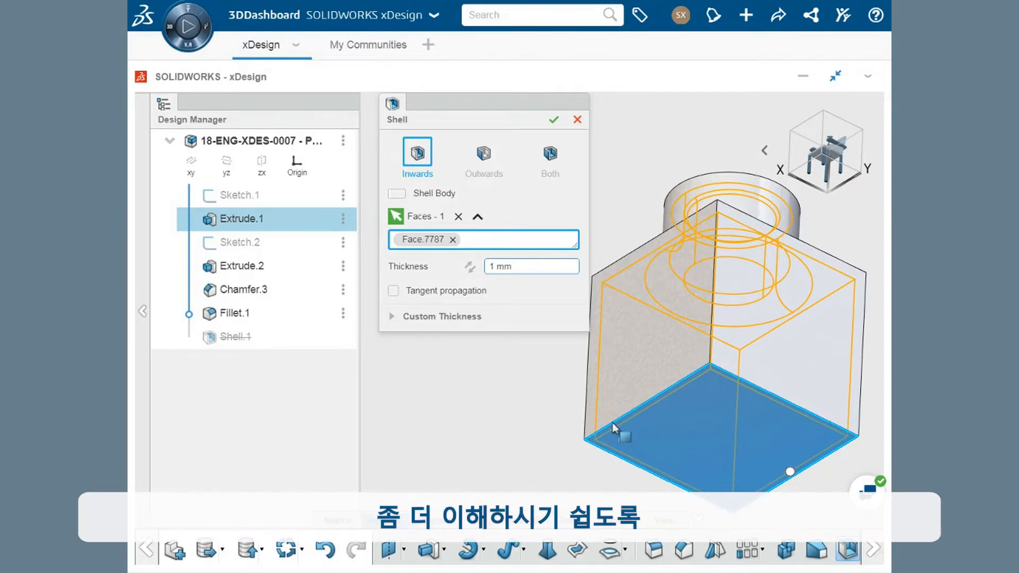
Set the shell thickness to 0.5 mm, apply the shell and view the hollow interior from below.
triple_click(520, 266)
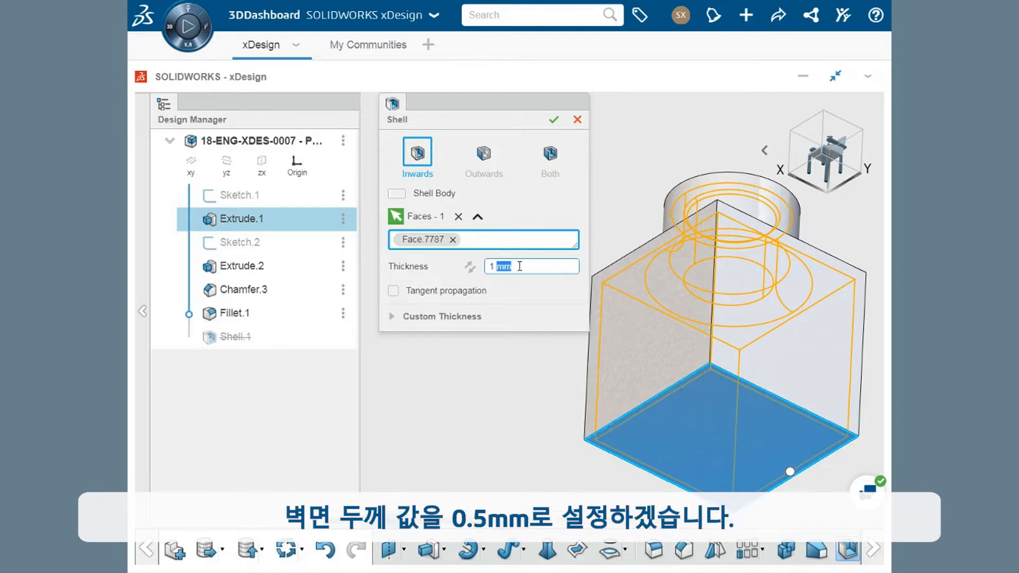
type("0.5")
key("Return")
left_click(554, 120)
middle_click_drag(542, 382, 566, 310)
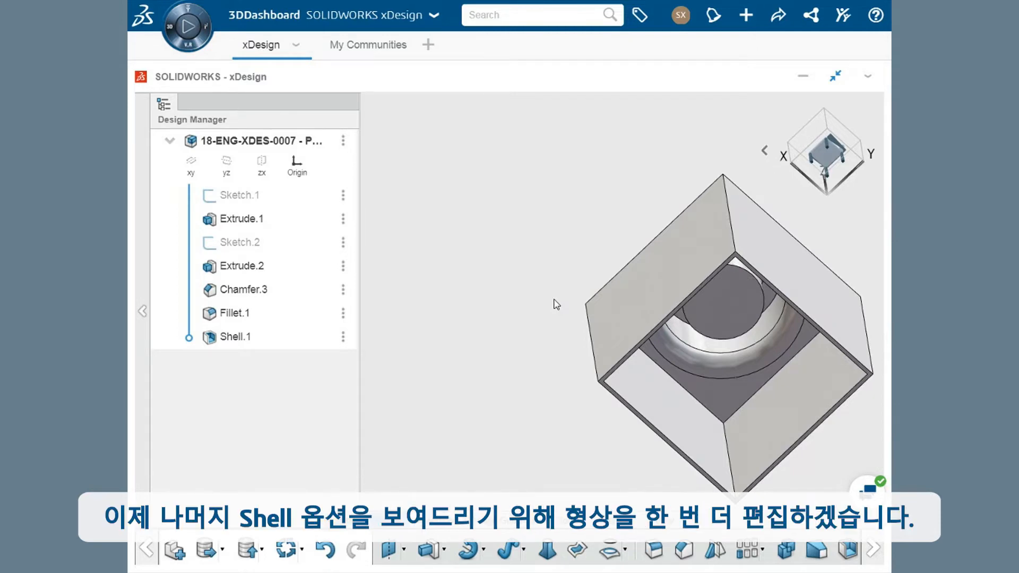
Open the shell feature for editing, preview the Outwards and Both directions, and return the direction to Inwards.
double_click(260, 338)
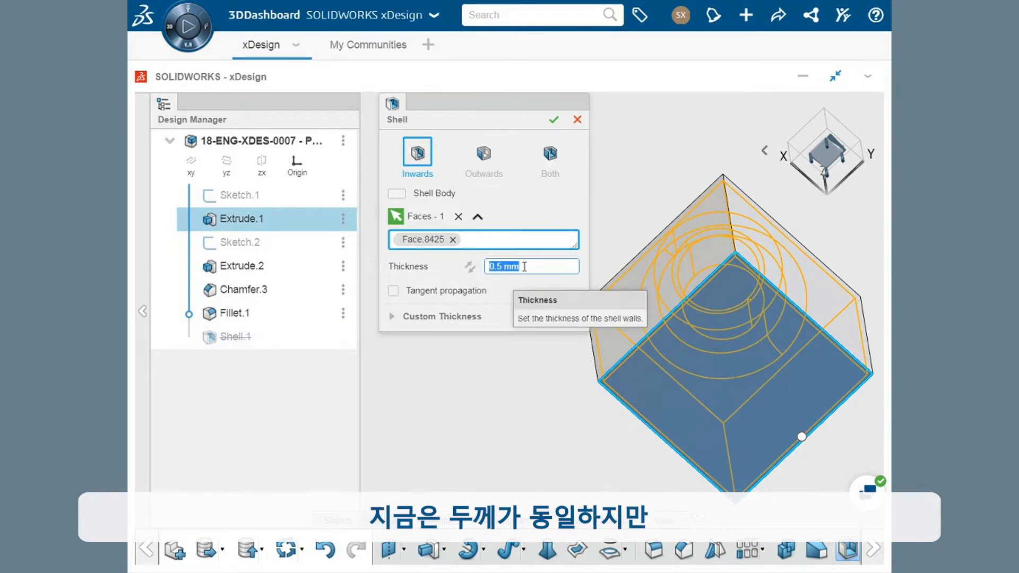
left_click(484, 166)
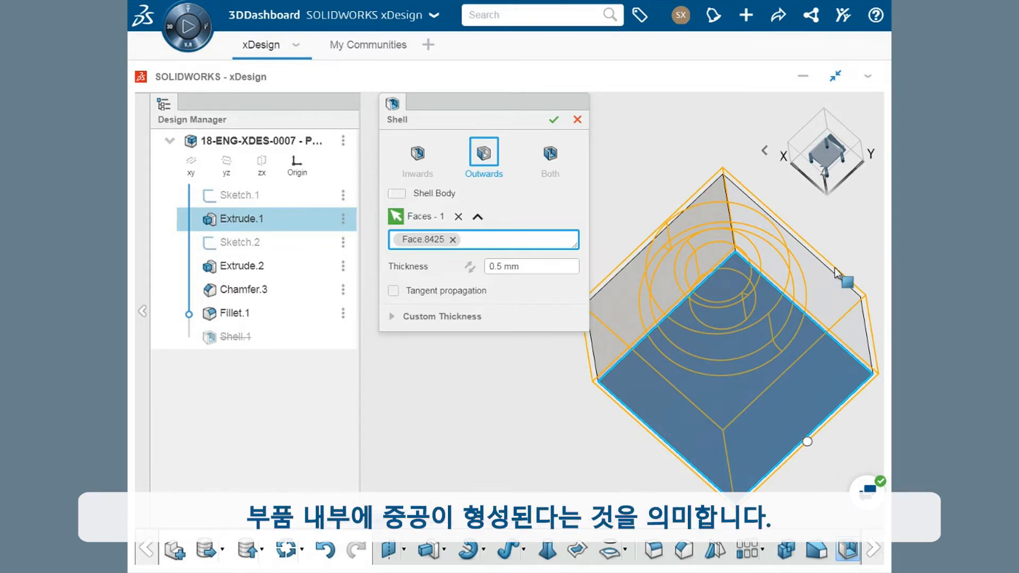
left_click(551, 159)
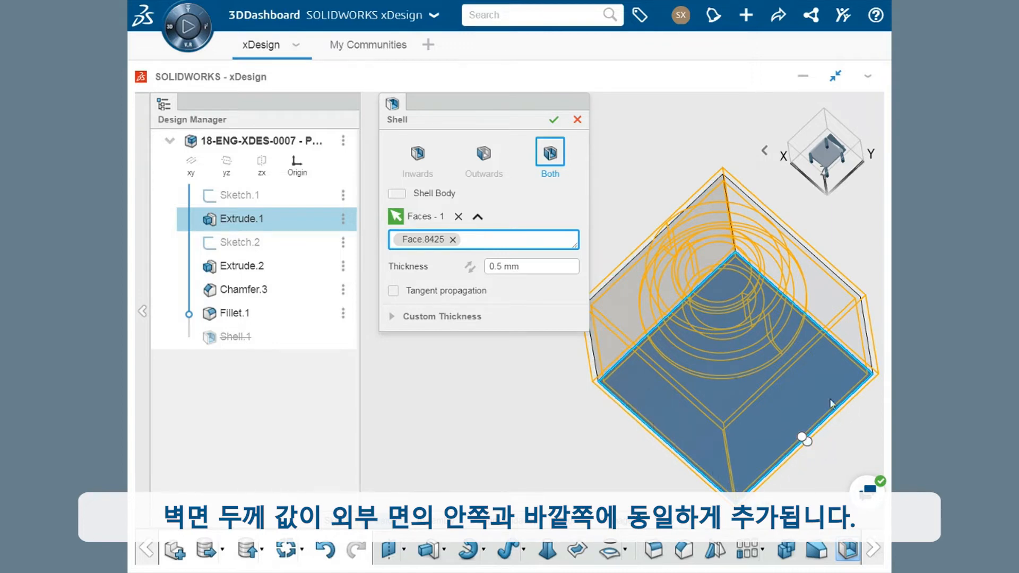
left_click(499, 265)
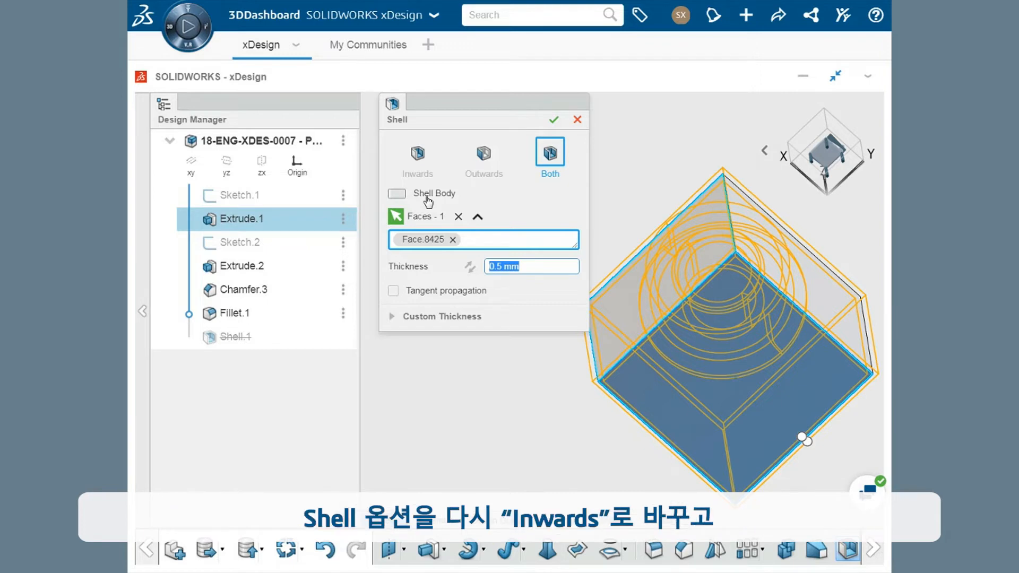
left_click(418, 164)
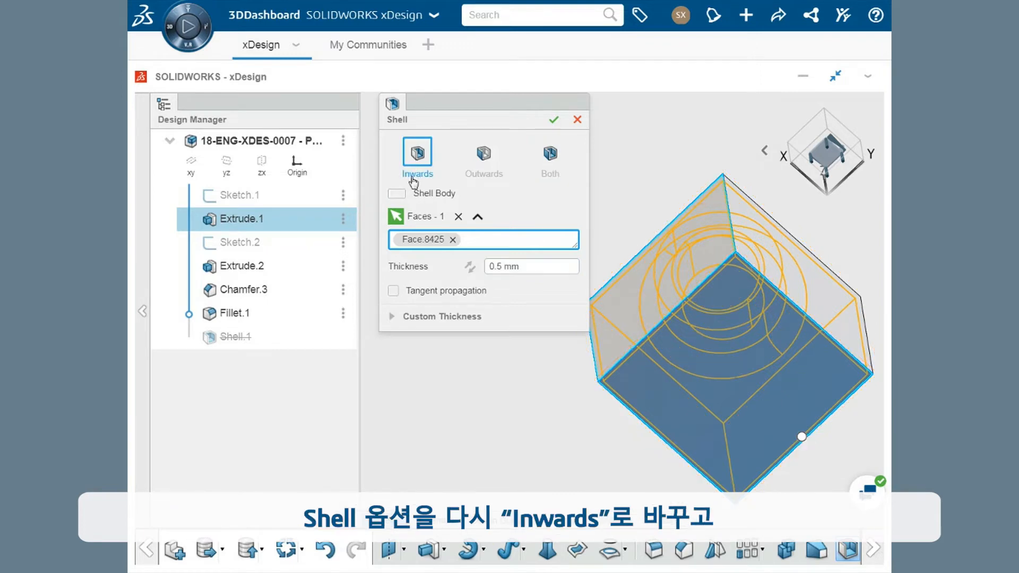
Turn on the Shell Body option for the shell, apply the edit and check the block's bottom face.
left_click(397, 194)
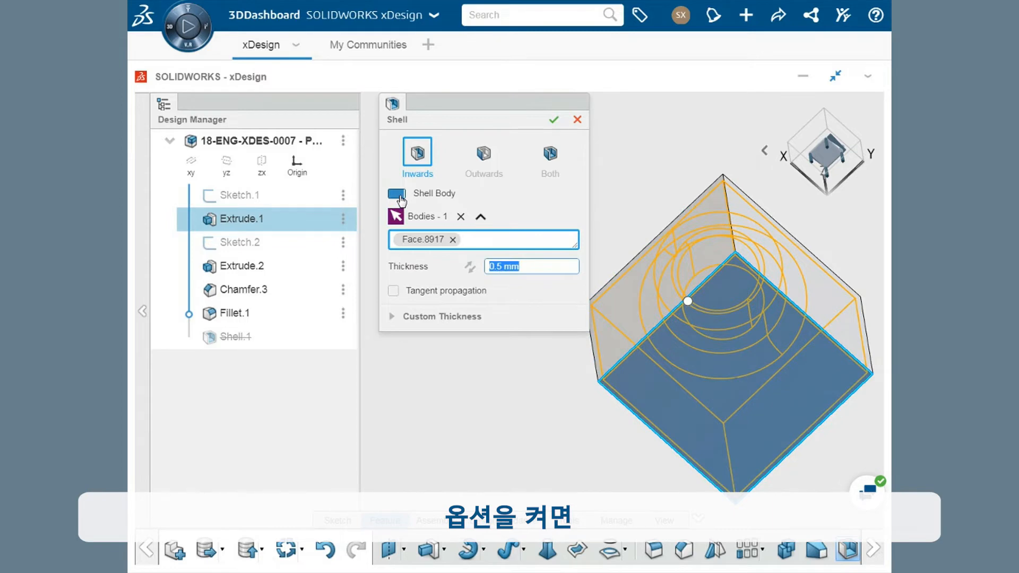
middle_click_drag(676, 231, 673, 318)
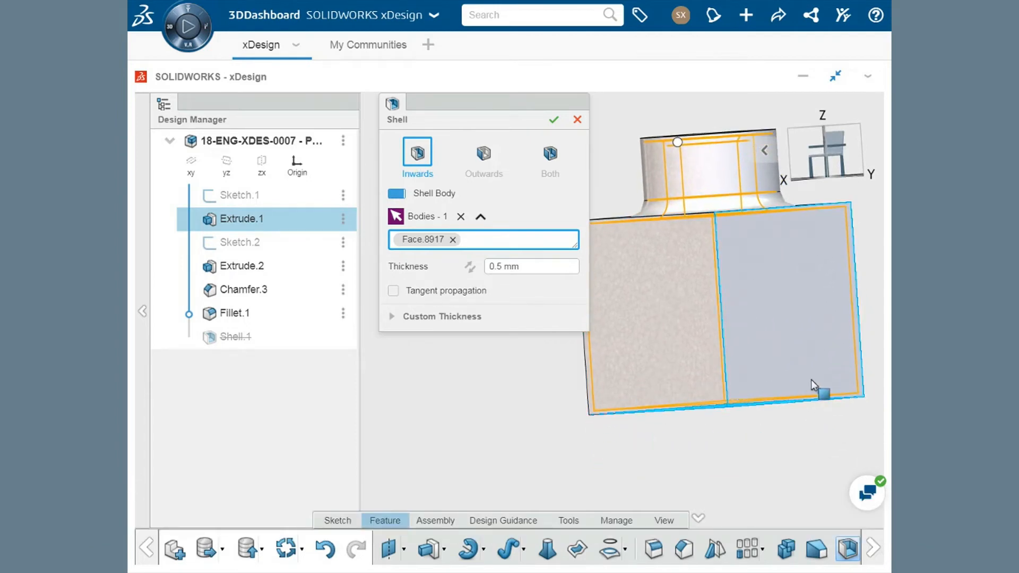
left_click(554, 120)
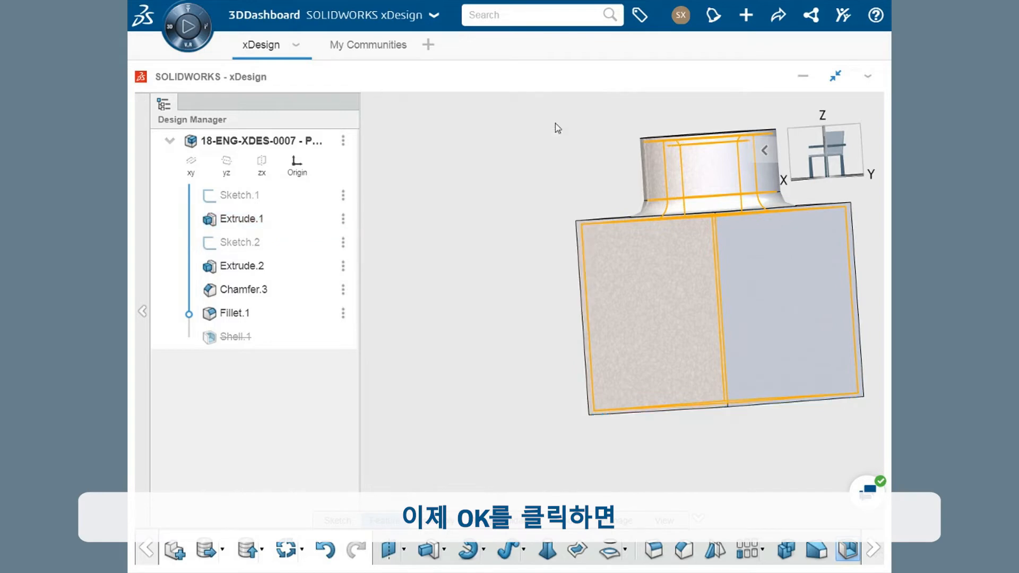
middle_click_drag(539, 353, 537, 273)
left_click(664, 366)
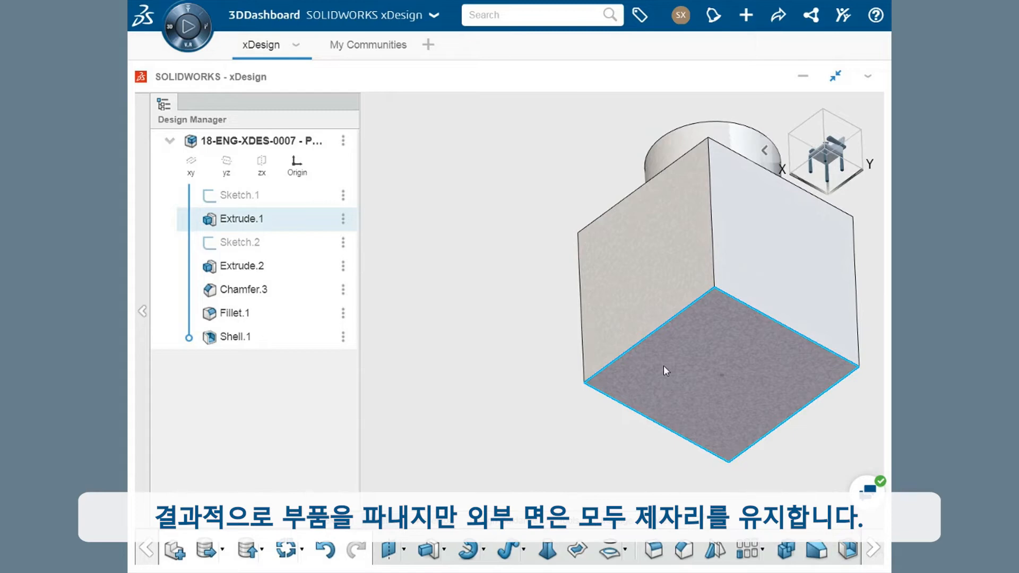
Inspect the inner walls using Shading with Edges and Hidden Edges, and return the display to Shading with Edges.
left_click(665, 462)
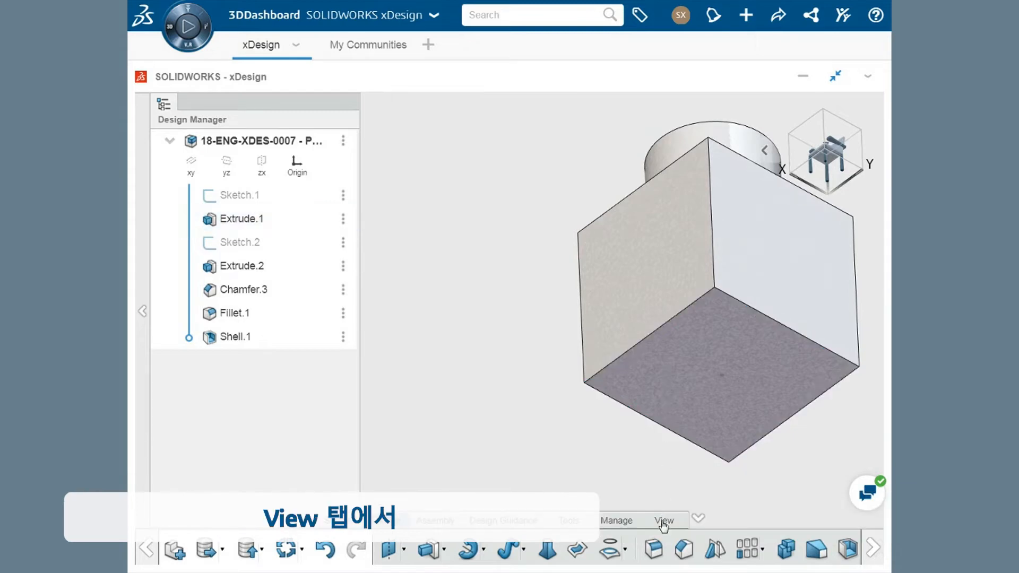
left_click(664, 521)
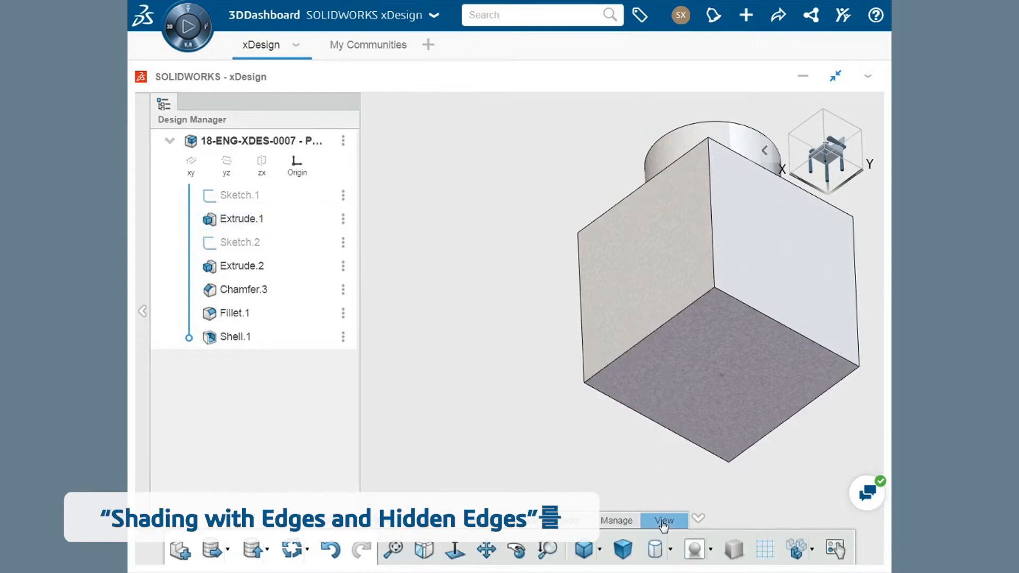
left_click(671, 550)
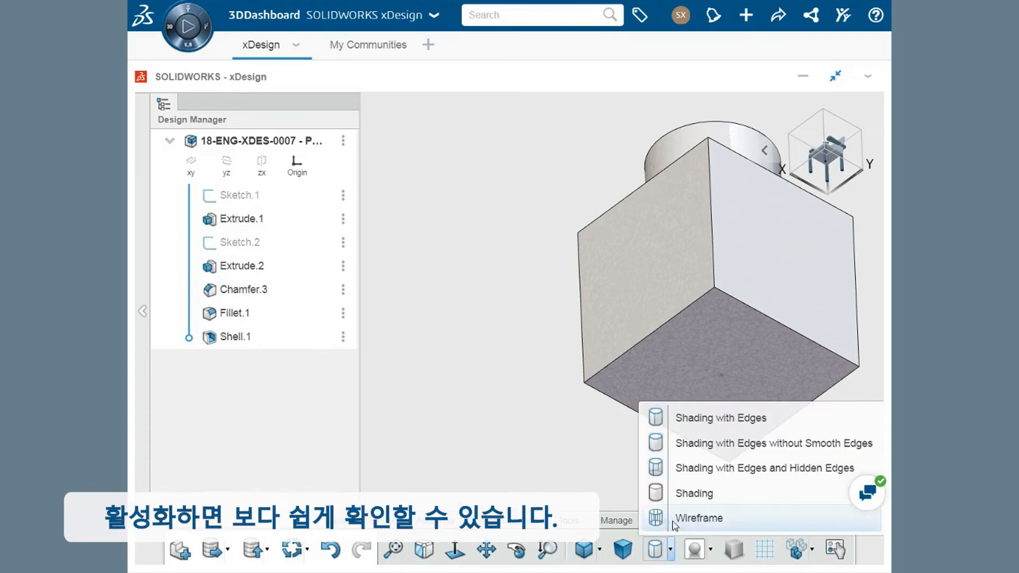
left_click(674, 469)
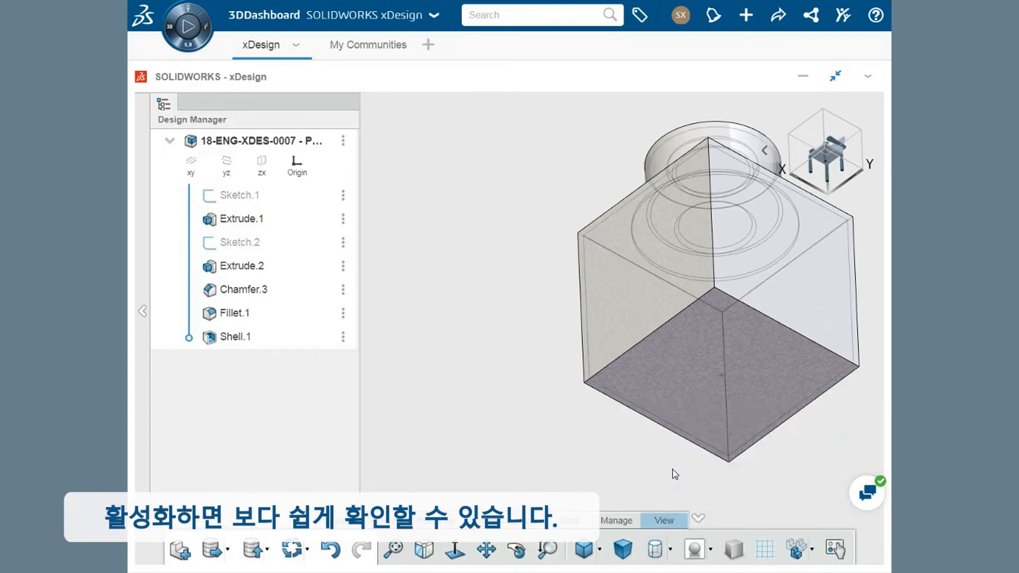
middle_click_drag(677, 263, 688, 296)
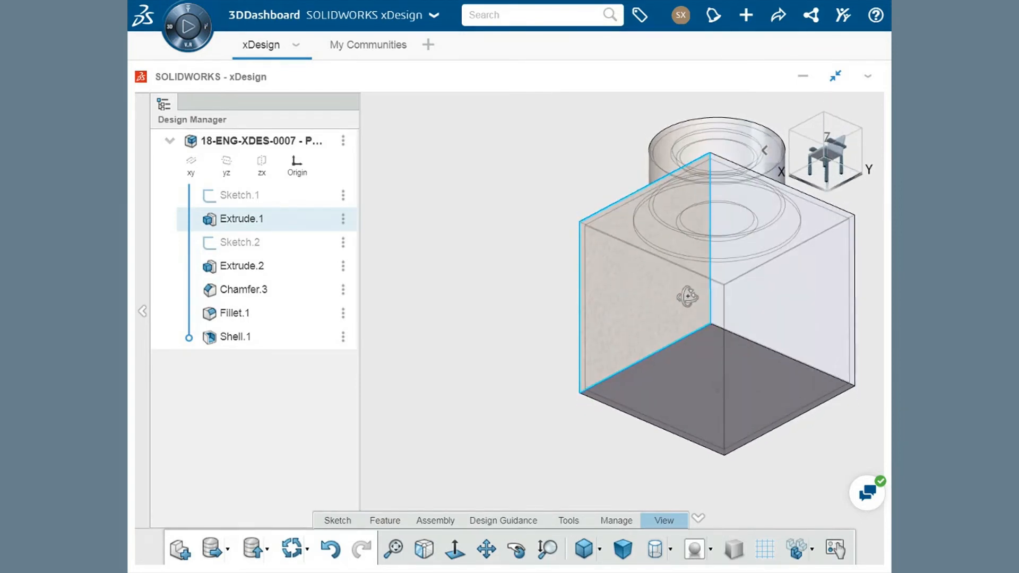
left_click(671, 551)
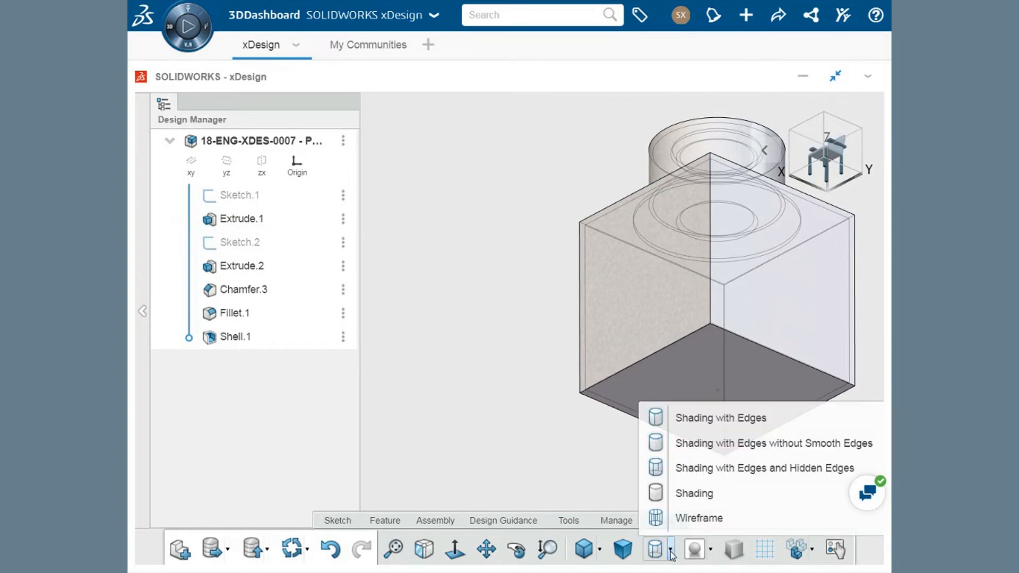
left_click(674, 418)
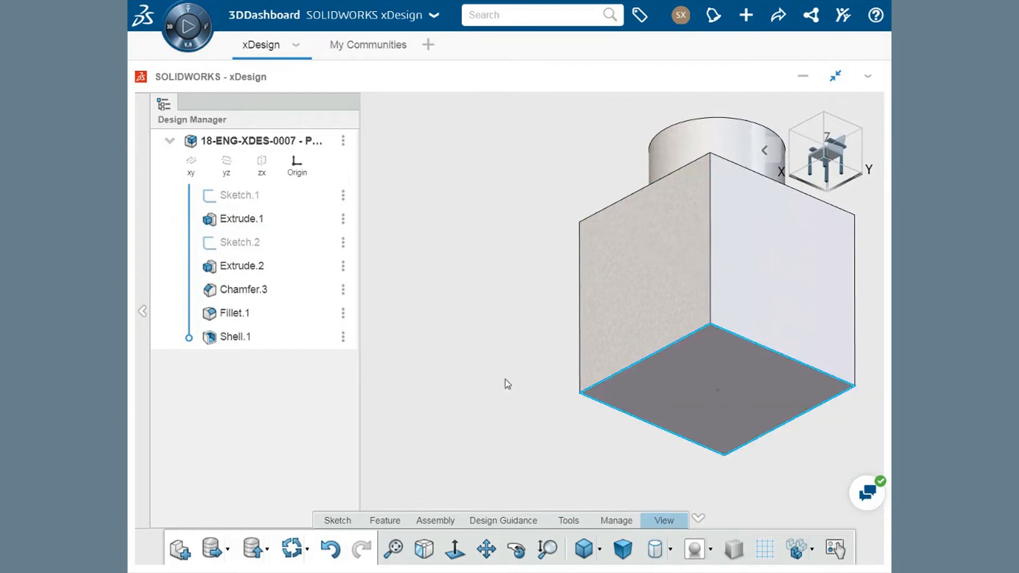
Edit the shell to turn off Shell Body and remove the block's bottom face with the Inwards direction.
double_click(252, 345)
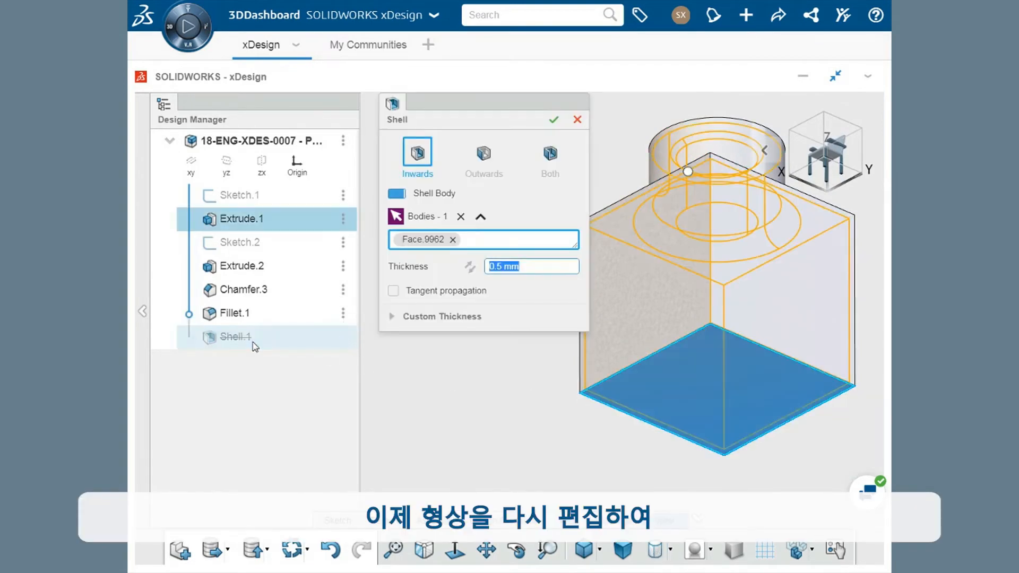
left_click(402, 196)
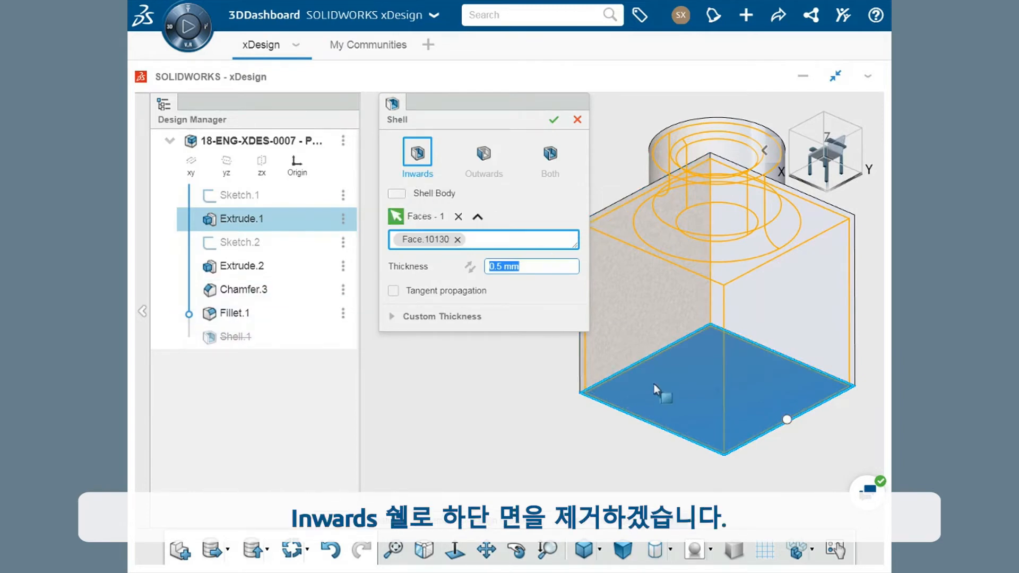
left_click(553, 120)
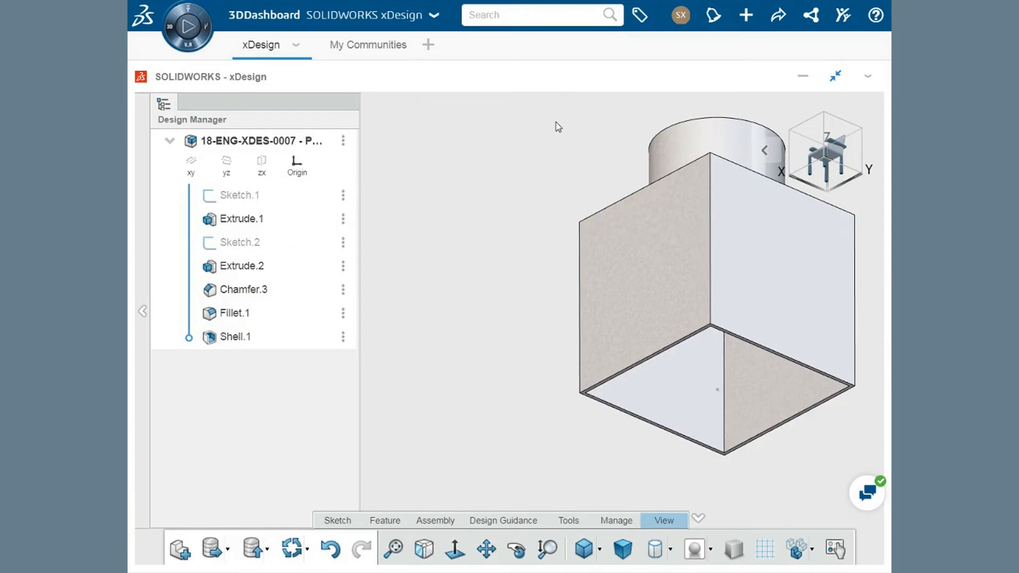
Roll the feature history back to just after Extrude.2, ahead of the chamfer, fillet and shell.
left_click(386, 521)
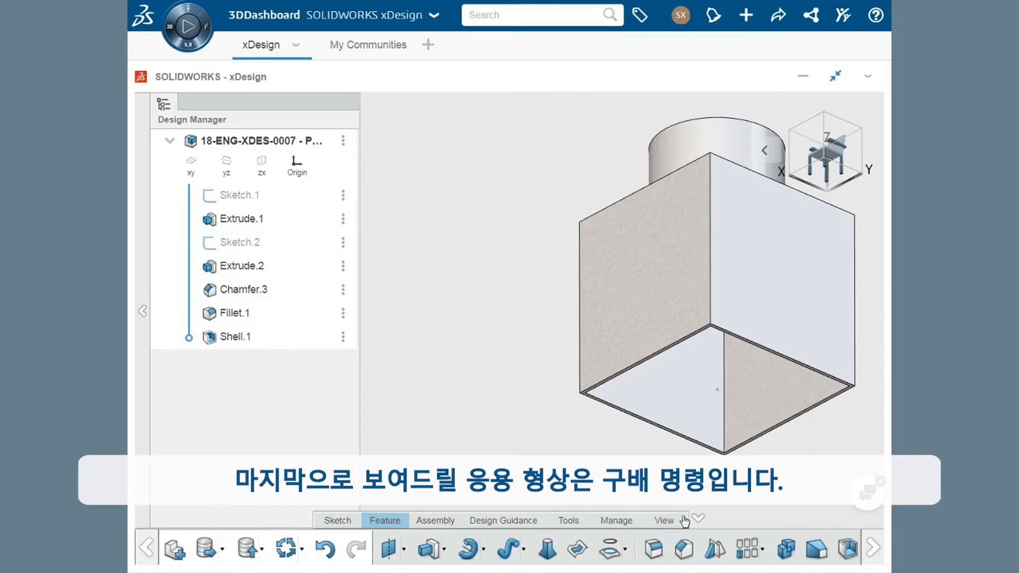
left_click(874, 548)
left_click(873, 548)
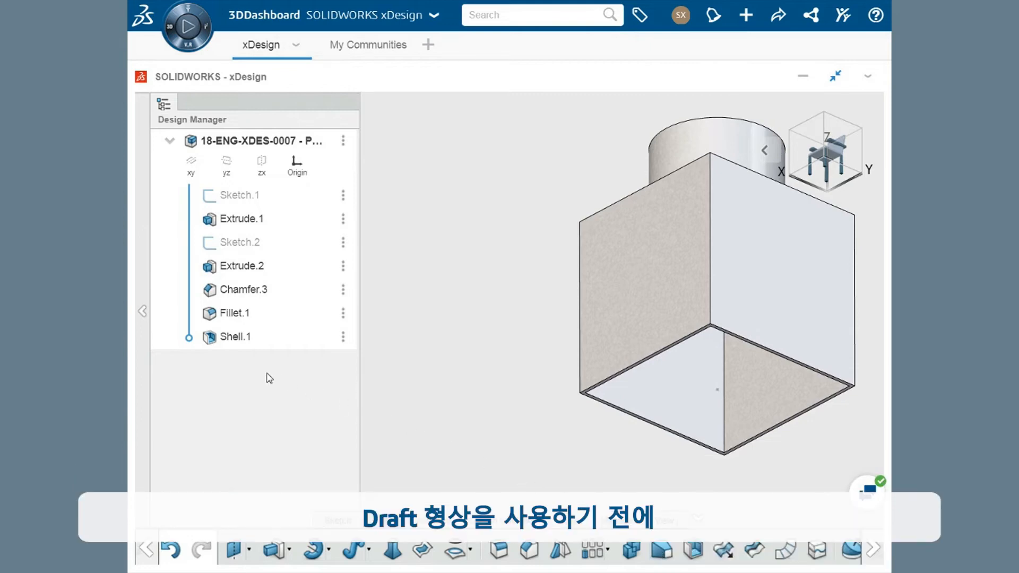
left_click_drag(188, 340, 192, 267)
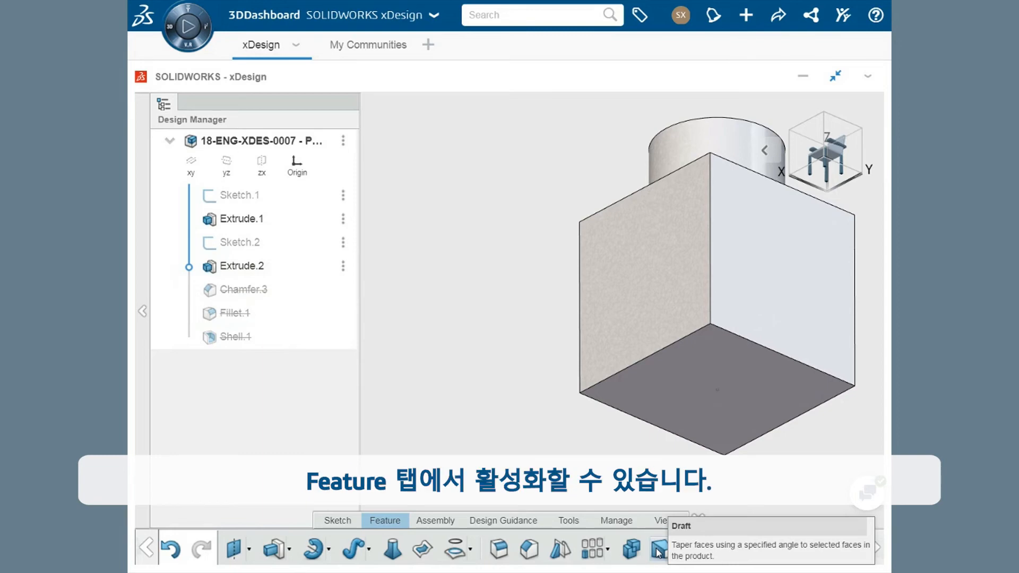
Start a Draft with the cylinder's flat top ring face as the neutral entity.
left_click(658, 553)
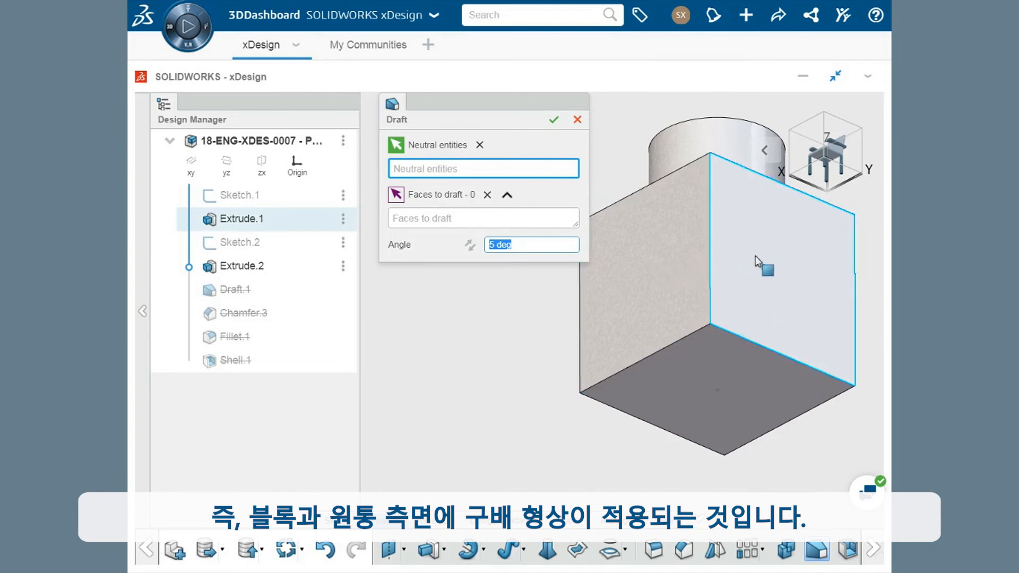
middle_click_drag(756, 256, 761, 445)
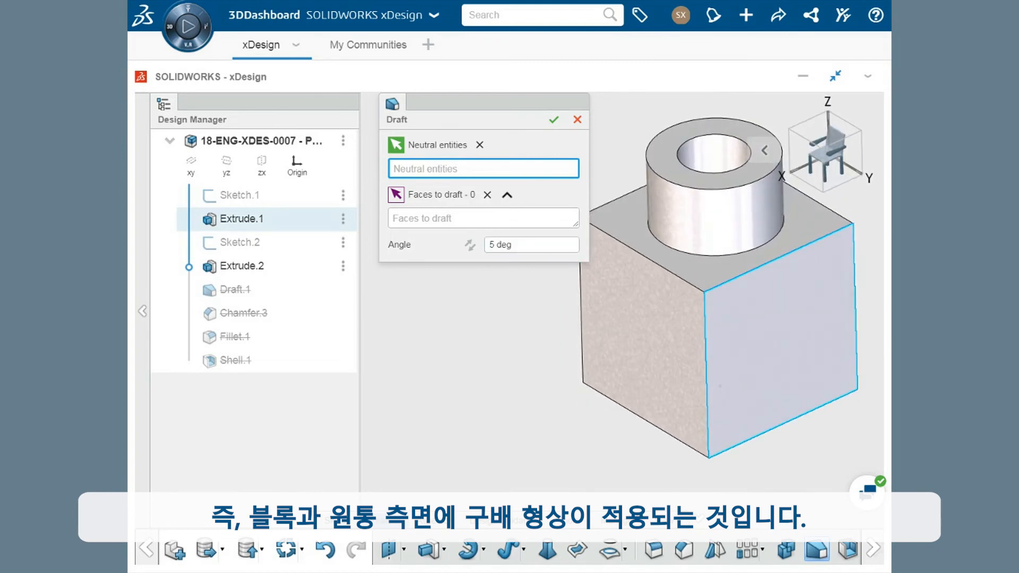
left_click(673, 174)
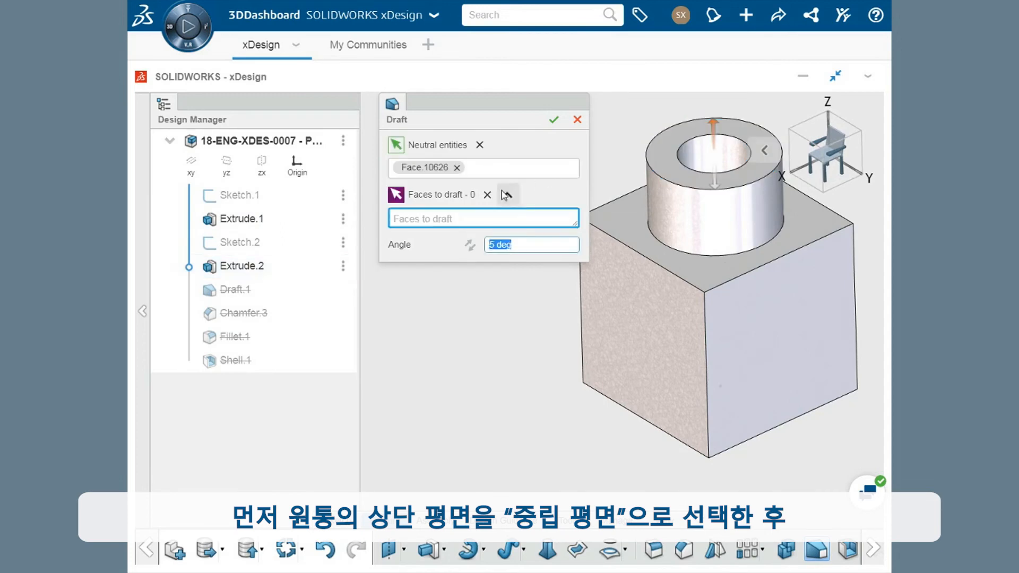
Choose the cylinder's outer round face and all four side faces of the block as the faces to draft.
left_click(460, 224)
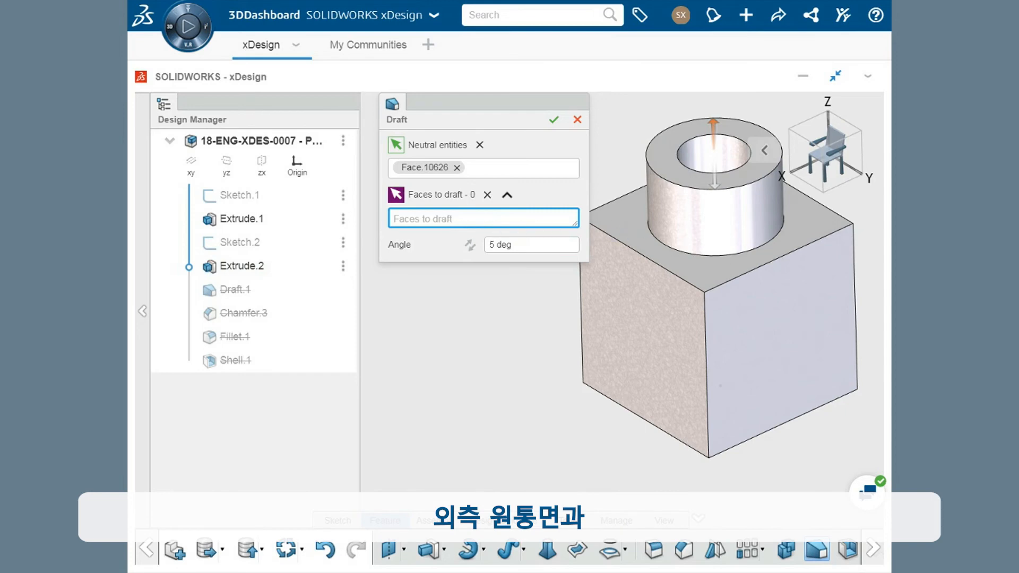
left_click(686, 220)
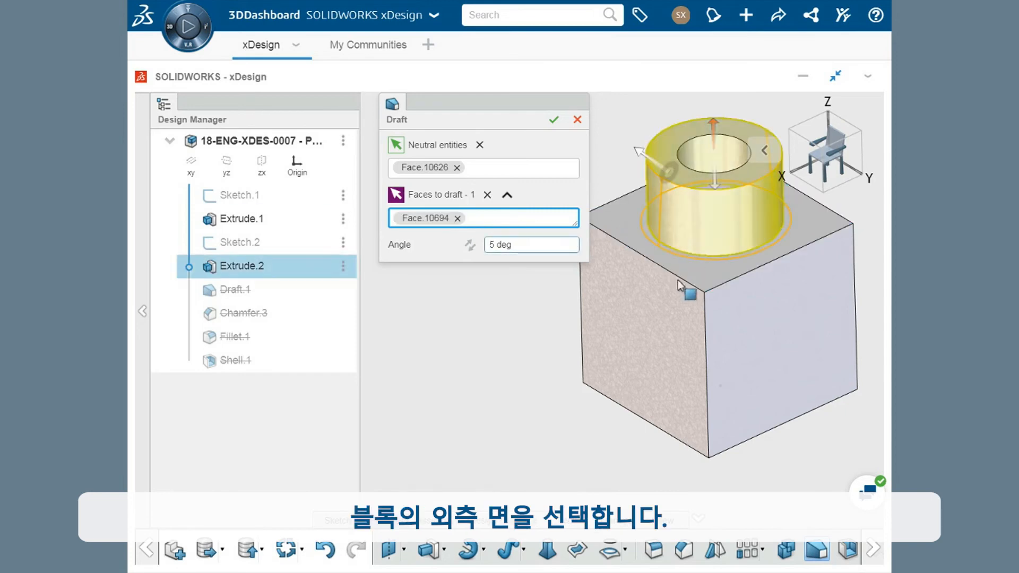
left_click(665, 326)
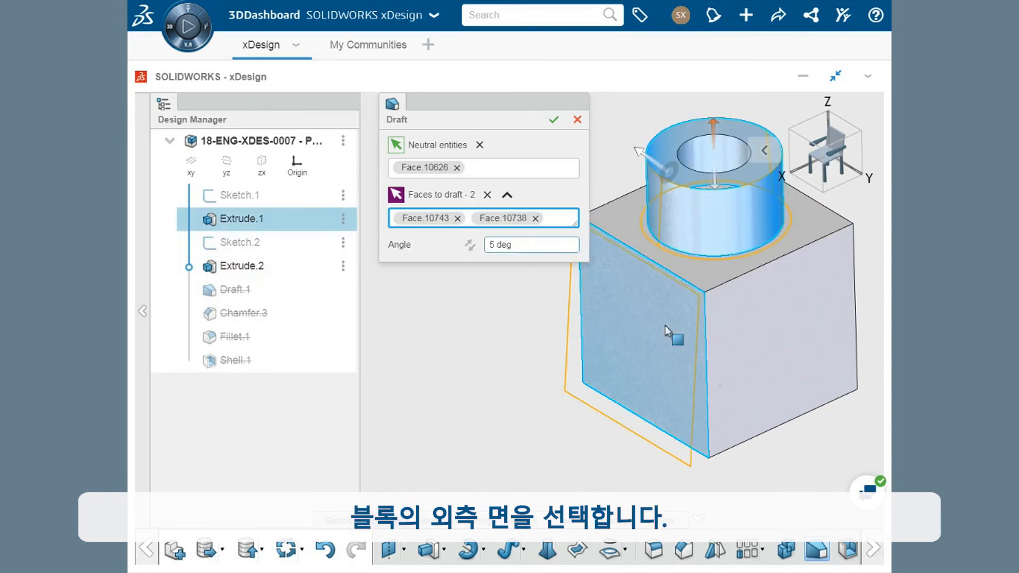
left_click(743, 340)
middle_click_drag(766, 345, 395, 341)
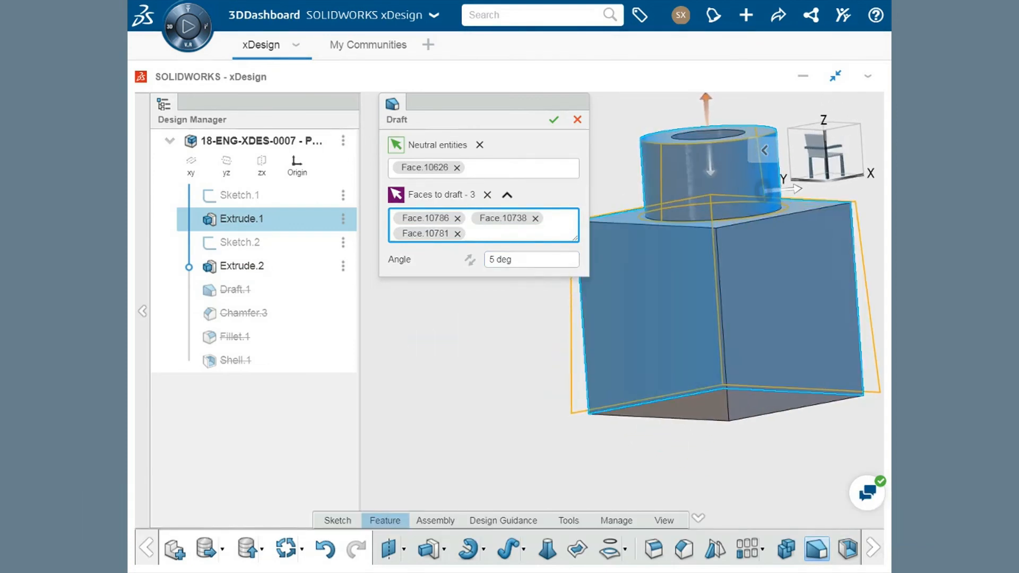
left_click(646, 333)
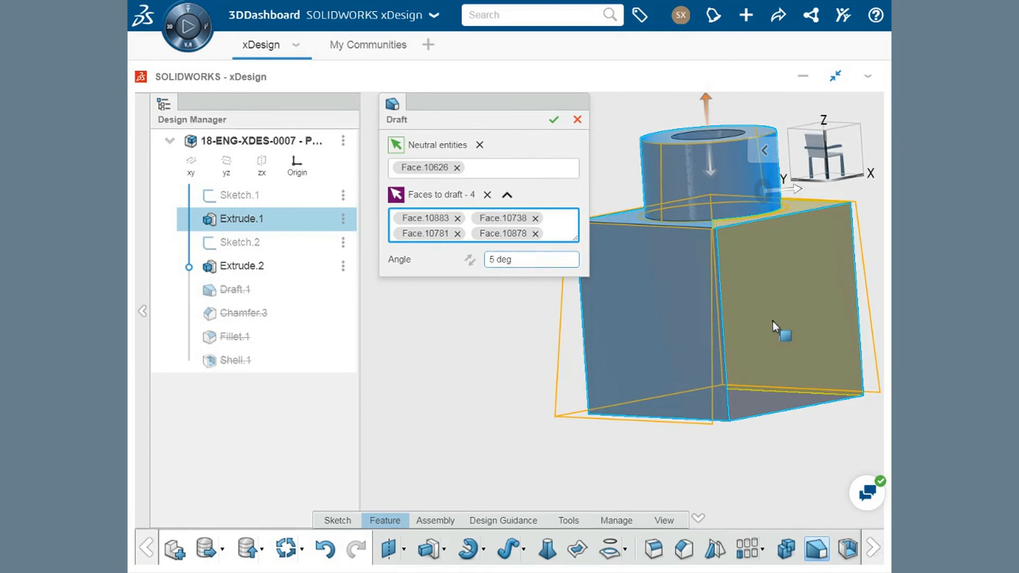
left_click(773, 322)
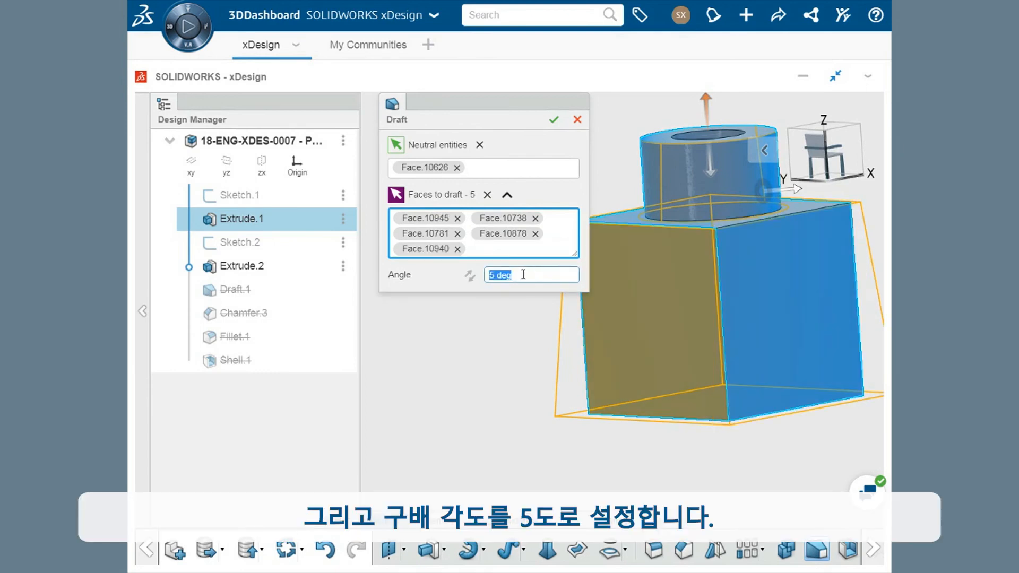
Set the draft angle to 5 deg and apply the draft.
type("5")
key("Return")
left_click(553, 120)
Roll the feature history forward to the end, past Shell.1, to include the chamfer, fillet and shell, and view the part from above.
middle_click_drag(559, 171, 480, 190)
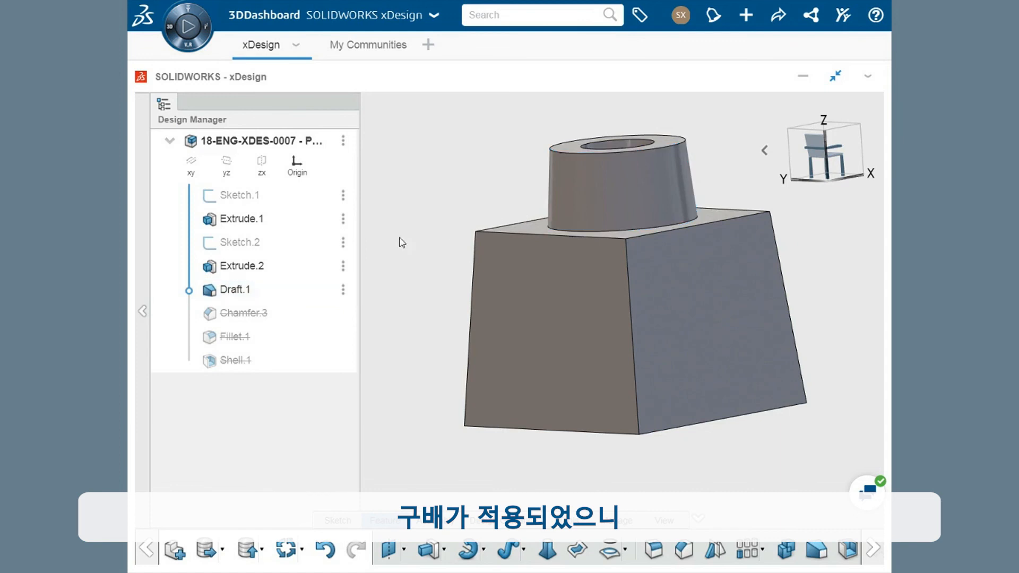
left_click_drag(189, 291, 192, 365)
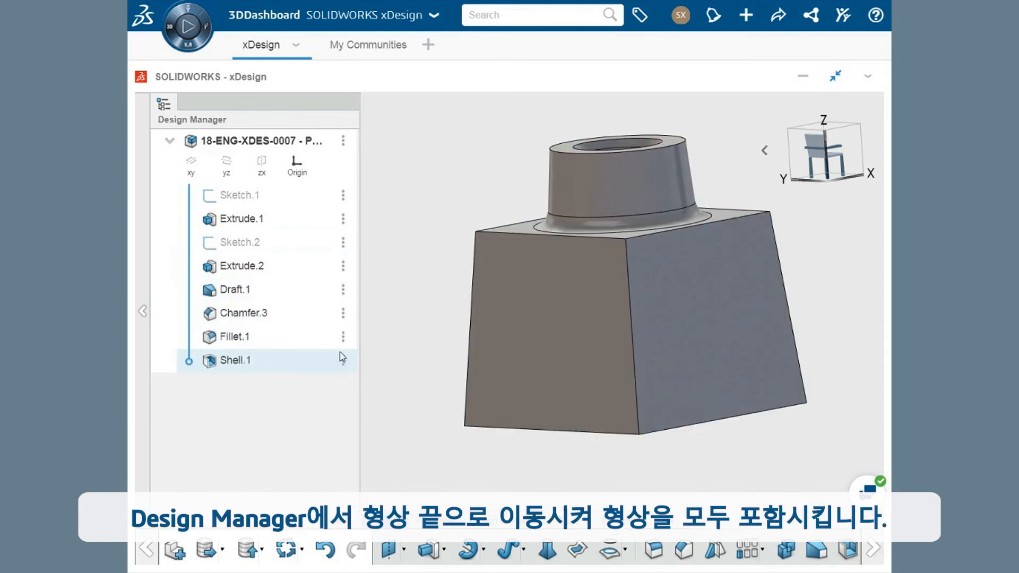
middle_click_drag(404, 362, 418, 396)
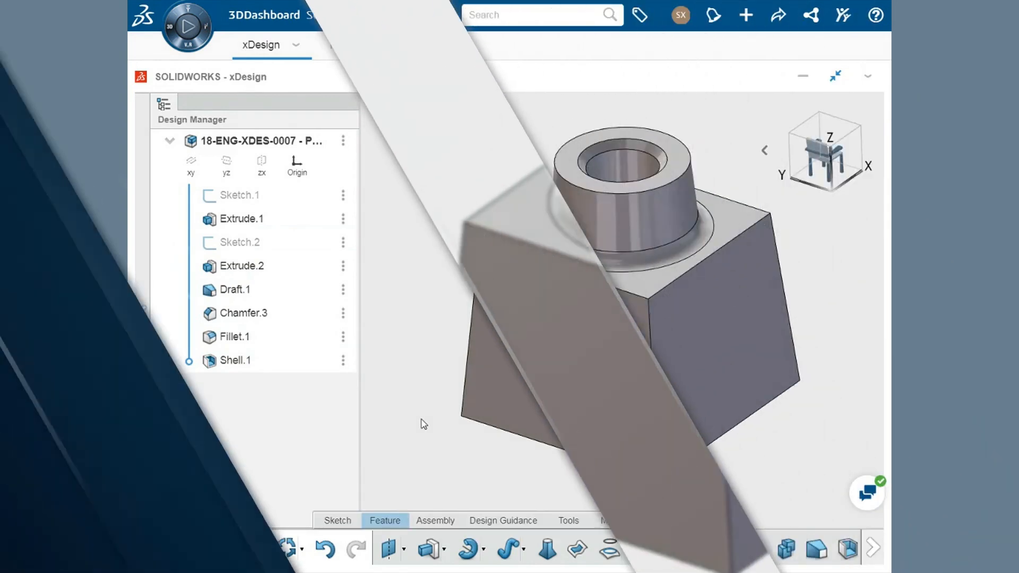